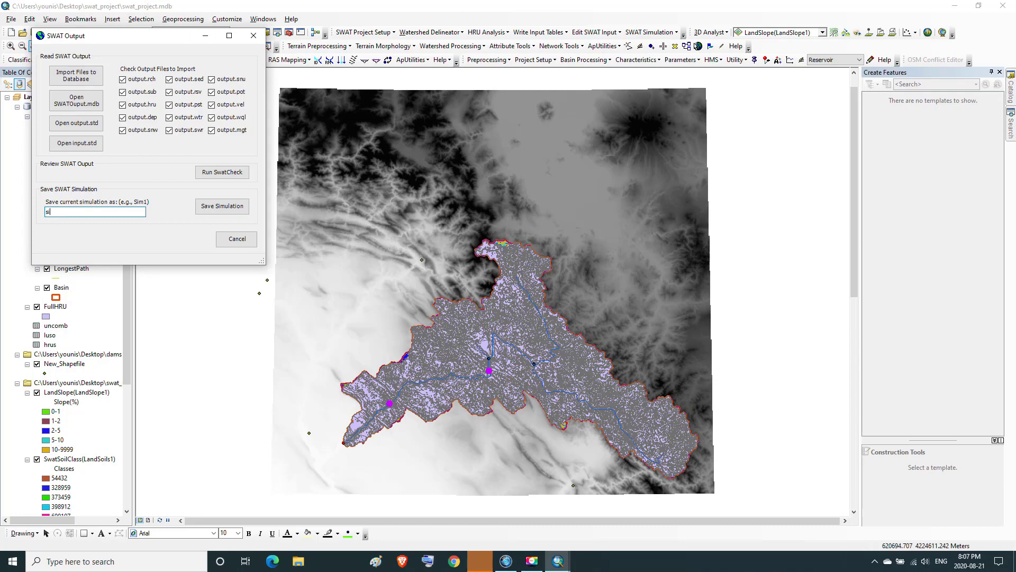
# - Save the current SWAT simulation as "sim 2" and close the SWAT Output dialog
pyautogui.write('m 2')
pyautogui.click(219, 207)
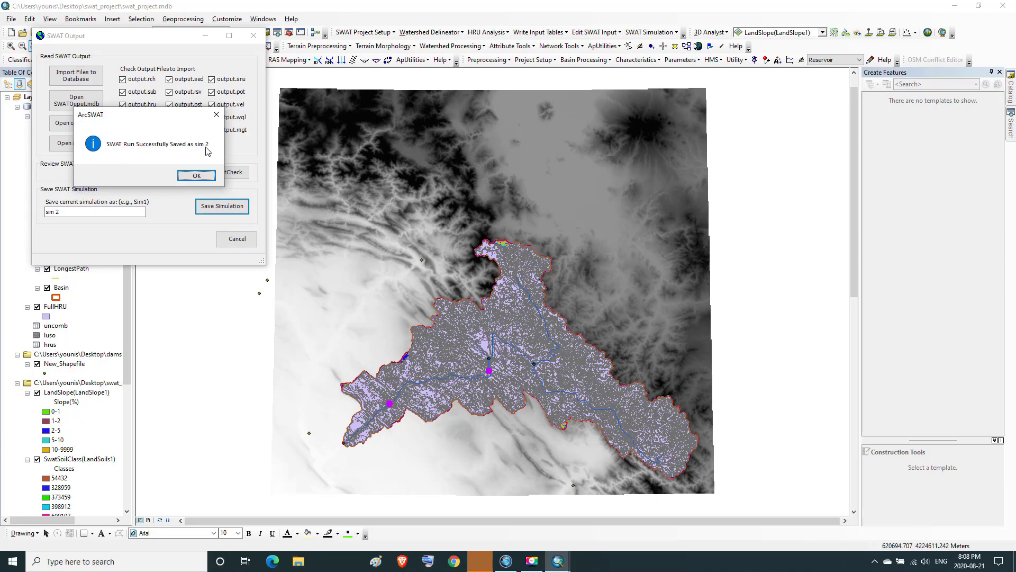
pyautogui.click(200, 176)
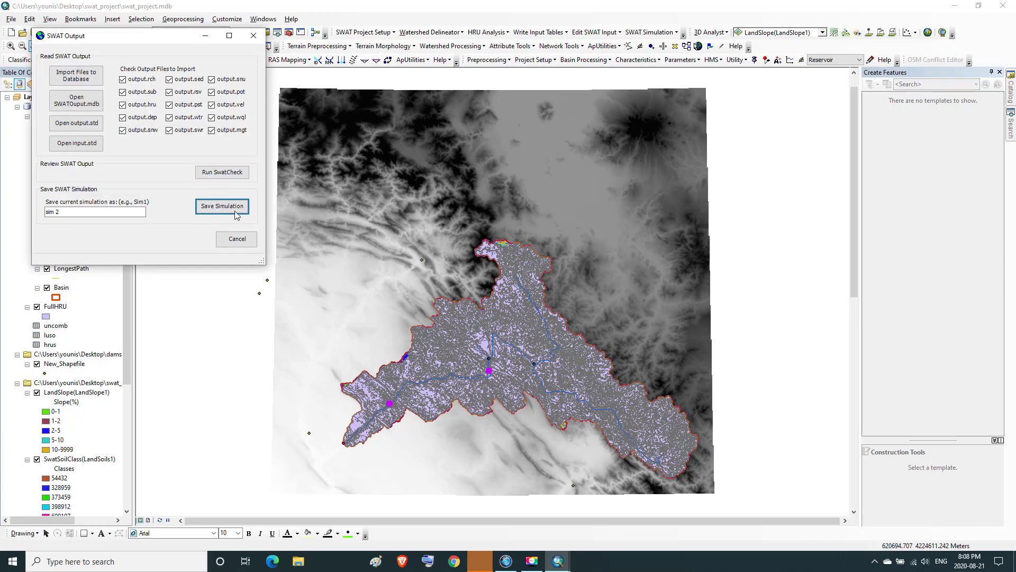
pyautogui.click(253, 36)
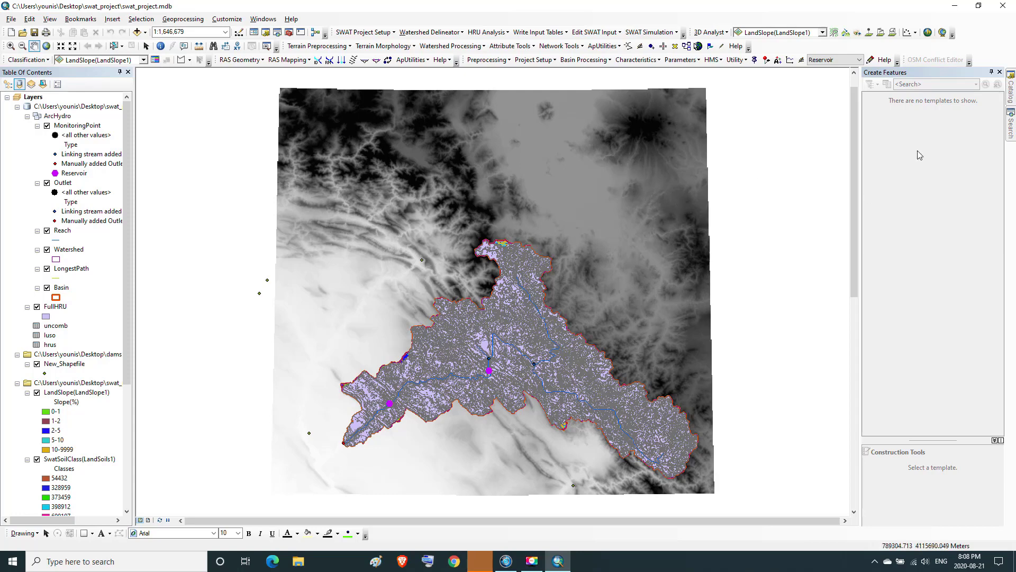
# - Open swat_project.mdb from the desktop's swat_project folder in Access and enable its content
pyautogui.click(955, 6)
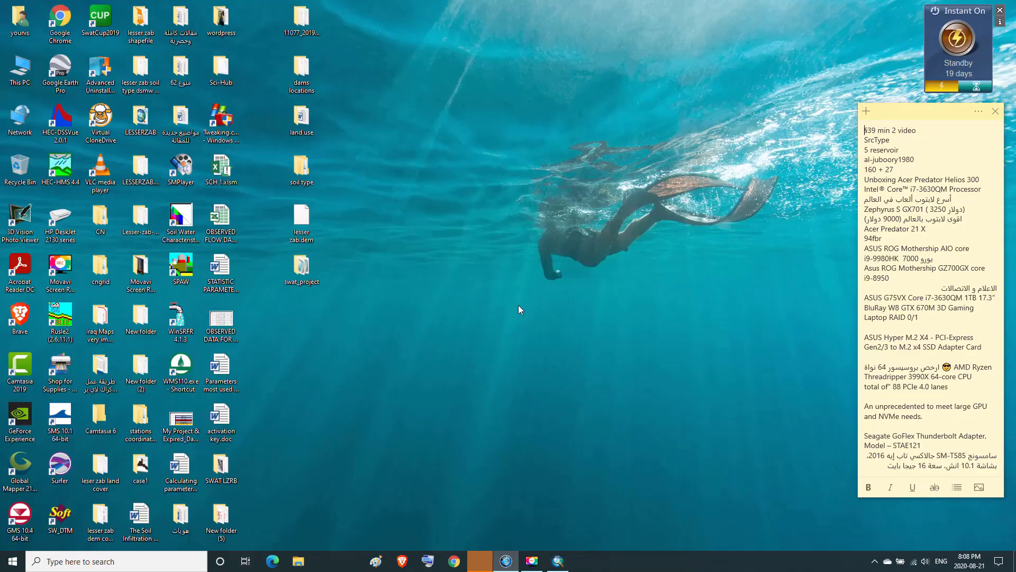
pyautogui.doubleClick(301, 270)
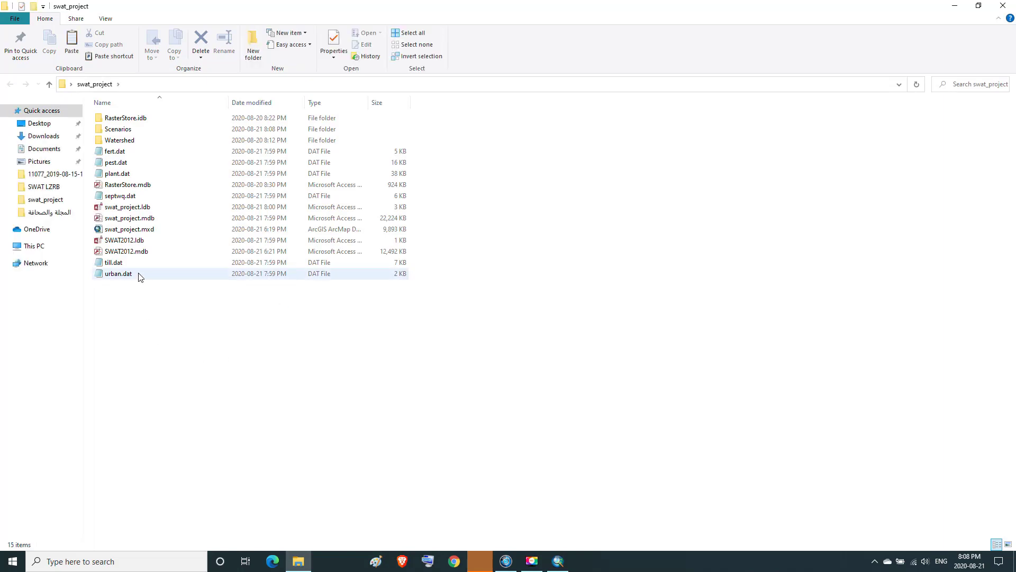
pyautogui.click(127, 221)
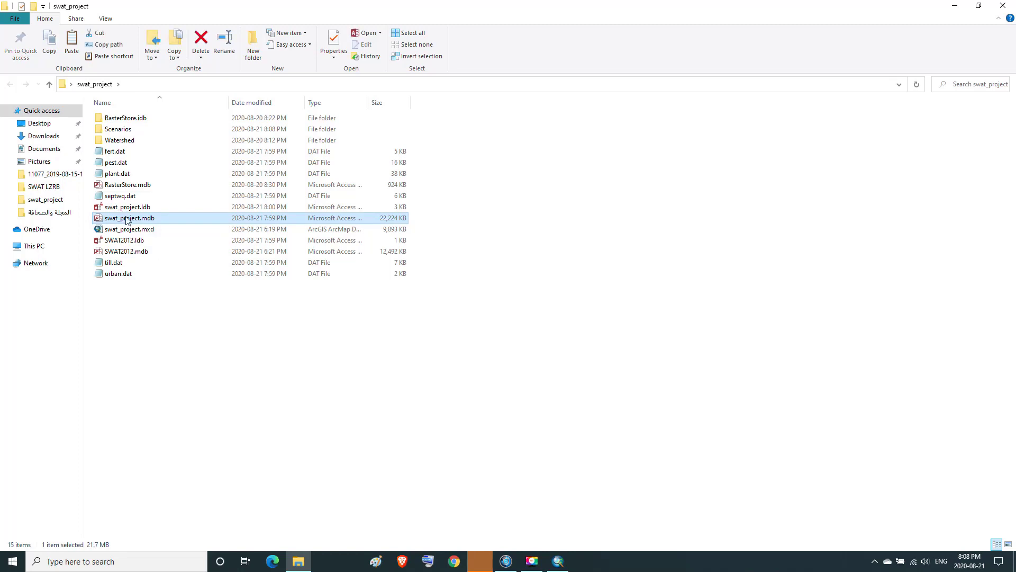
pyautogui.doubleClick(127, 221)
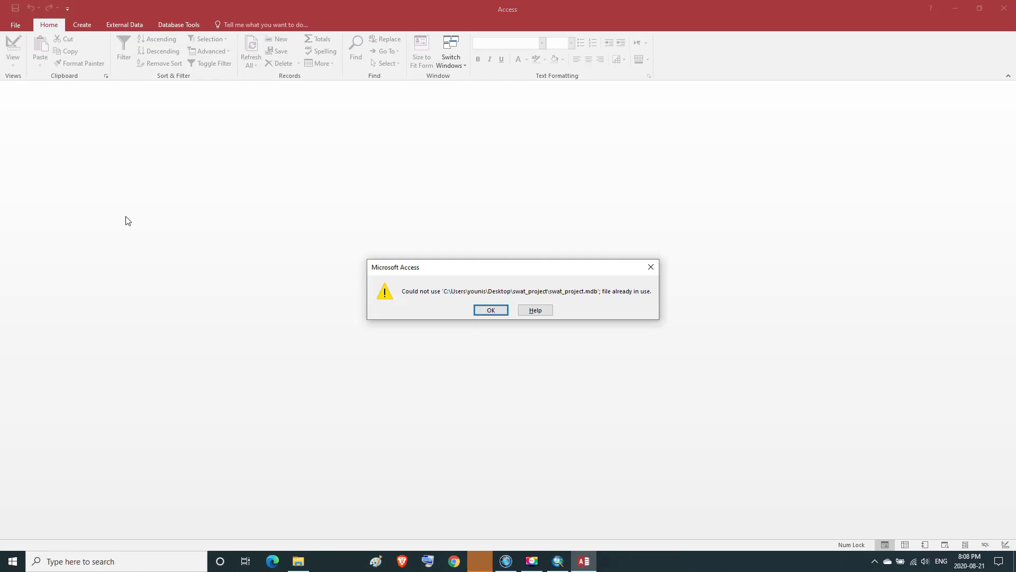
pyautogui.click(475, 309)
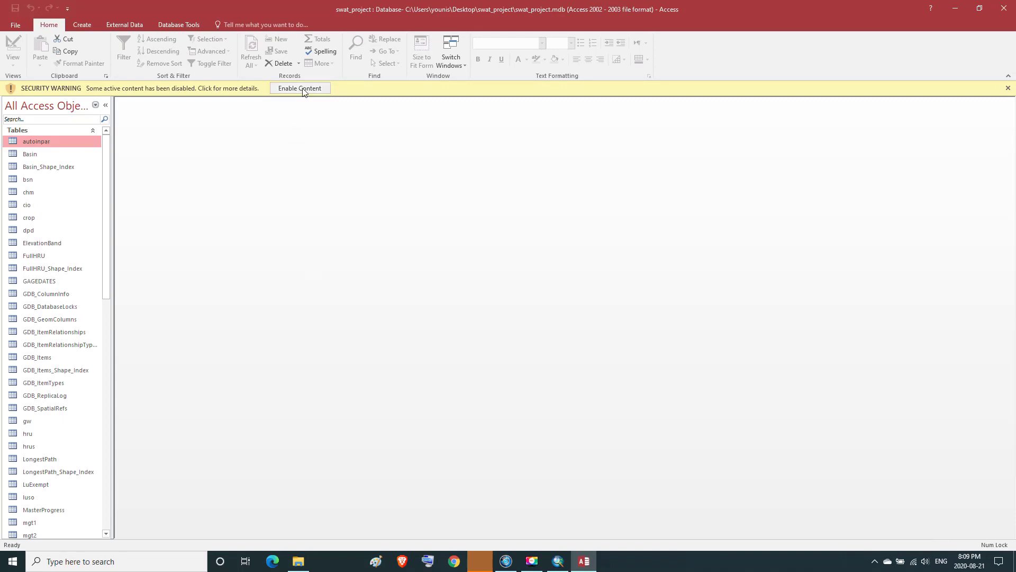
pyautogui.click(303, 89)
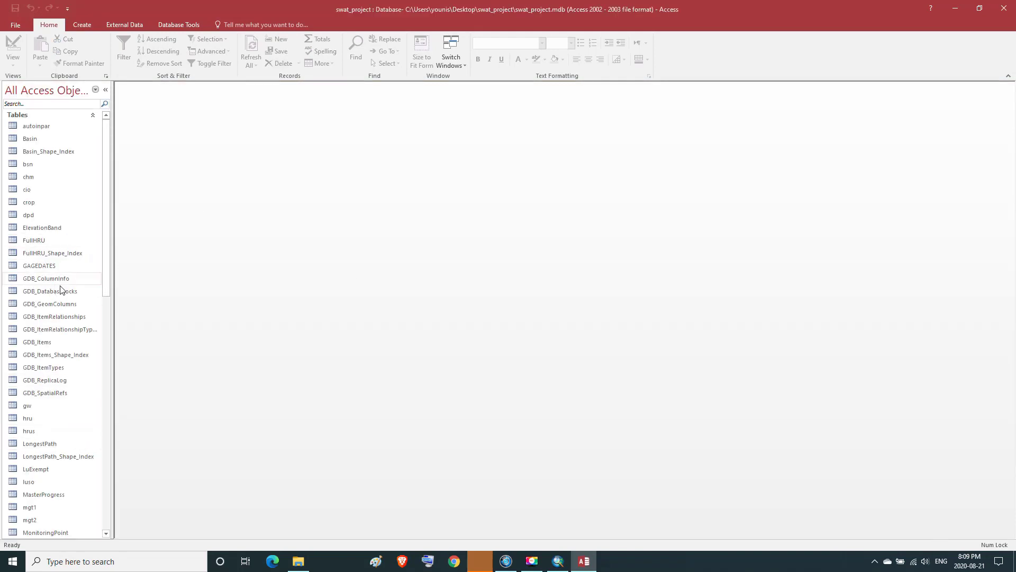
# - Examine the Basin, bsn, hru and hrus tables of the project database, and close Access
pyautogui.moveTo(104, 233); pyautogui.dragTo(102, 199)
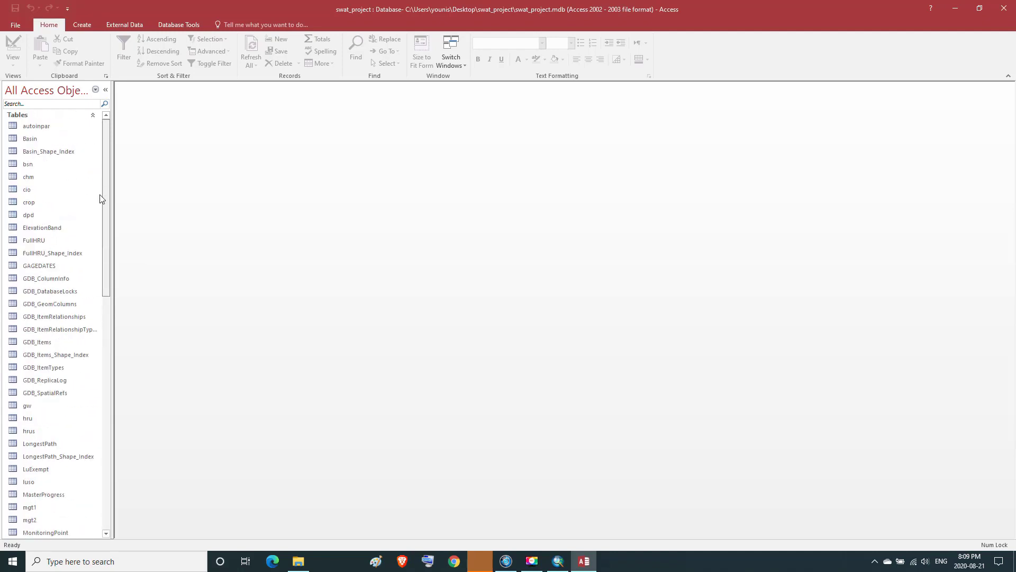
pyautogui.doubleClick(29, 139)
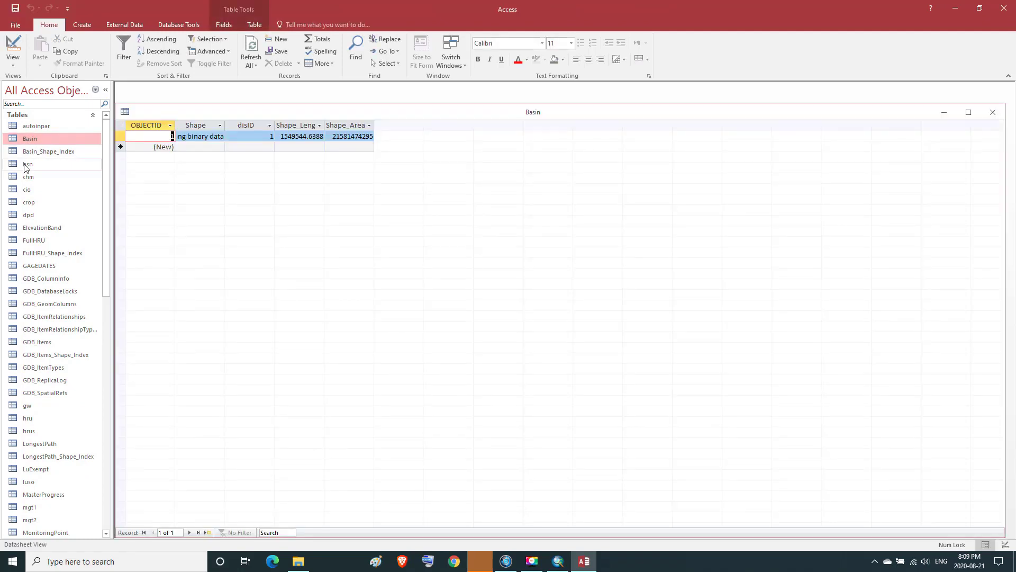
pyautogui.doubleClick(27, 166)
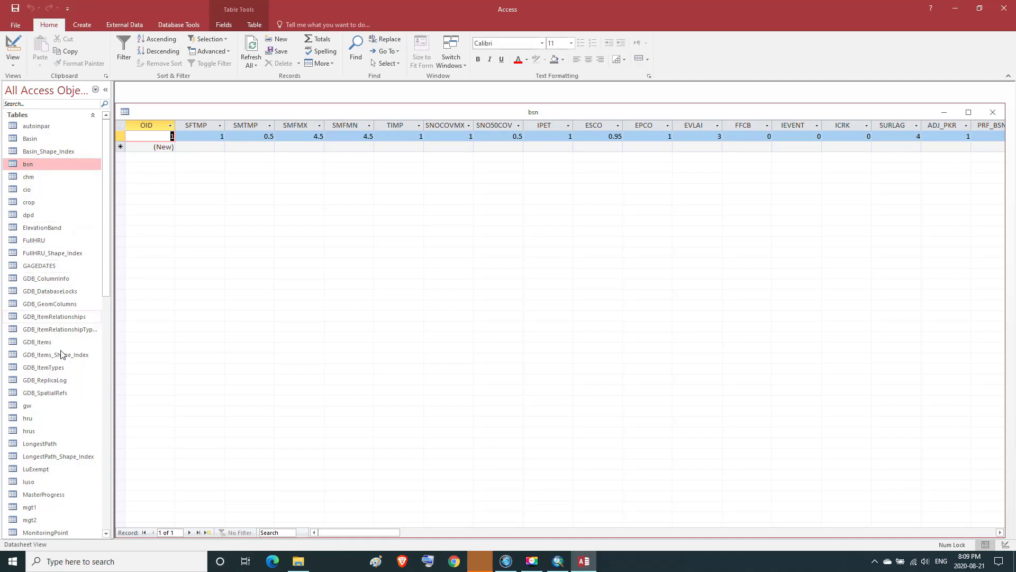
pyautogui.doubleClick(43, 418)
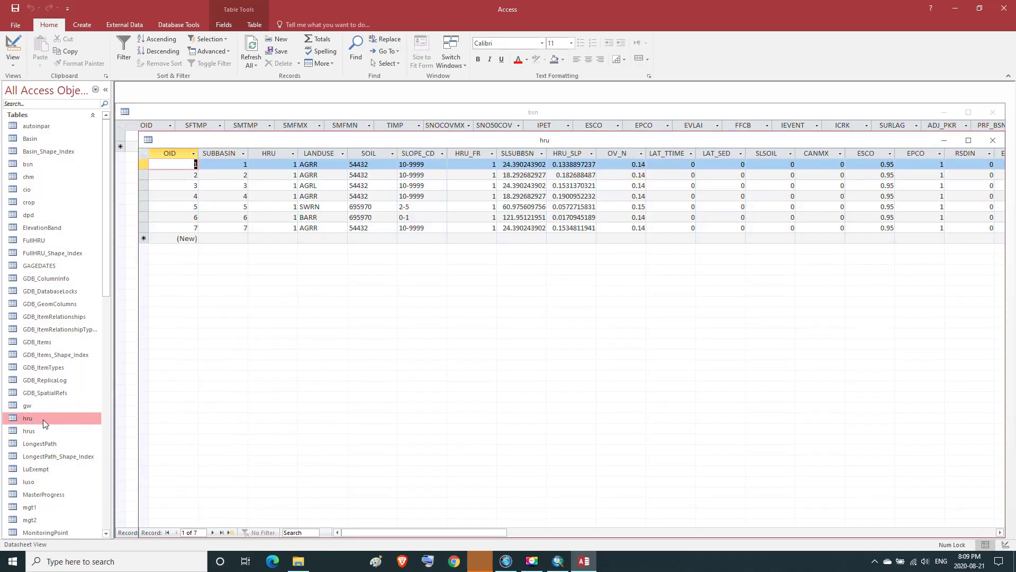
pyautogui.click(29, 431)
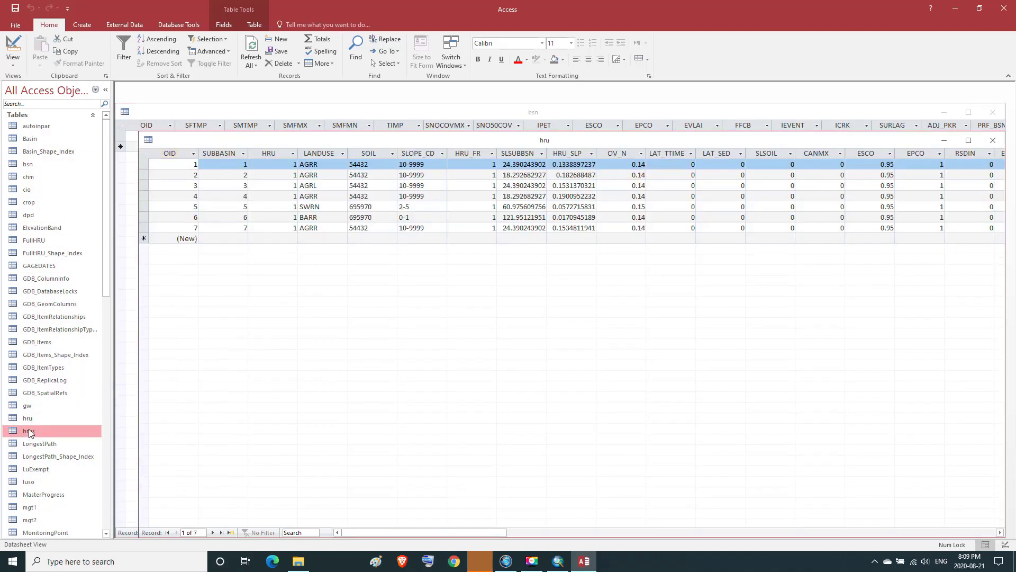
pyautogui.doubleClick(29, 431)
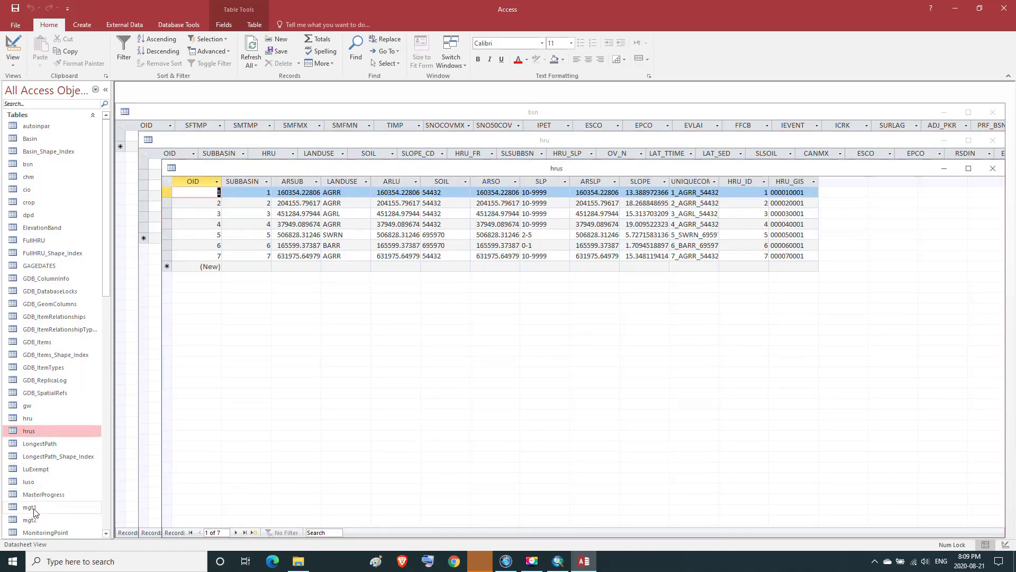
pyautogui.click(1004, 8)
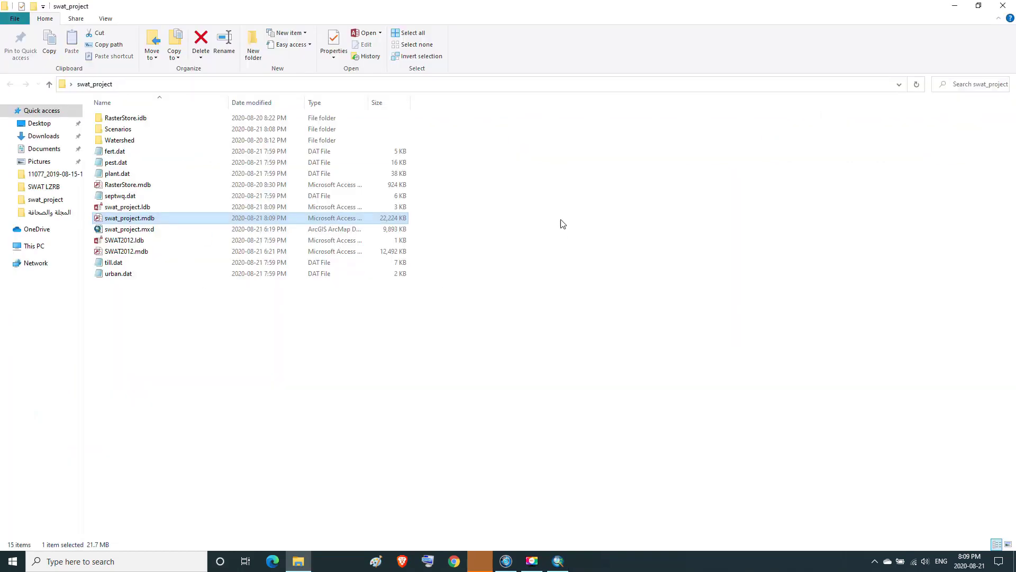
# - Browse from the swat_project folder through Scenarios and sim 2 to the TablesOut folder
pyautogui.click(560, 223)
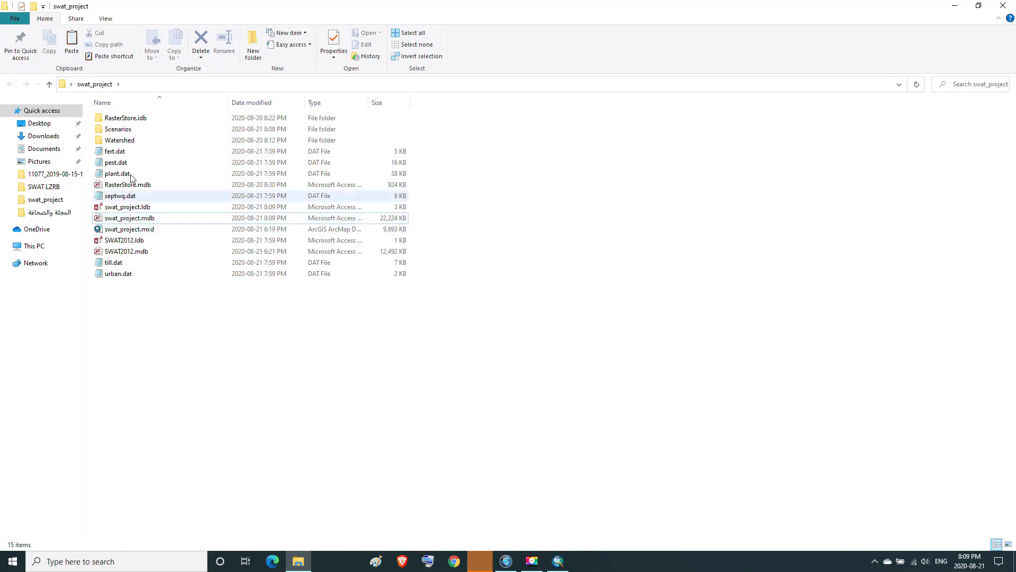
pyautogui.click(112, 133)
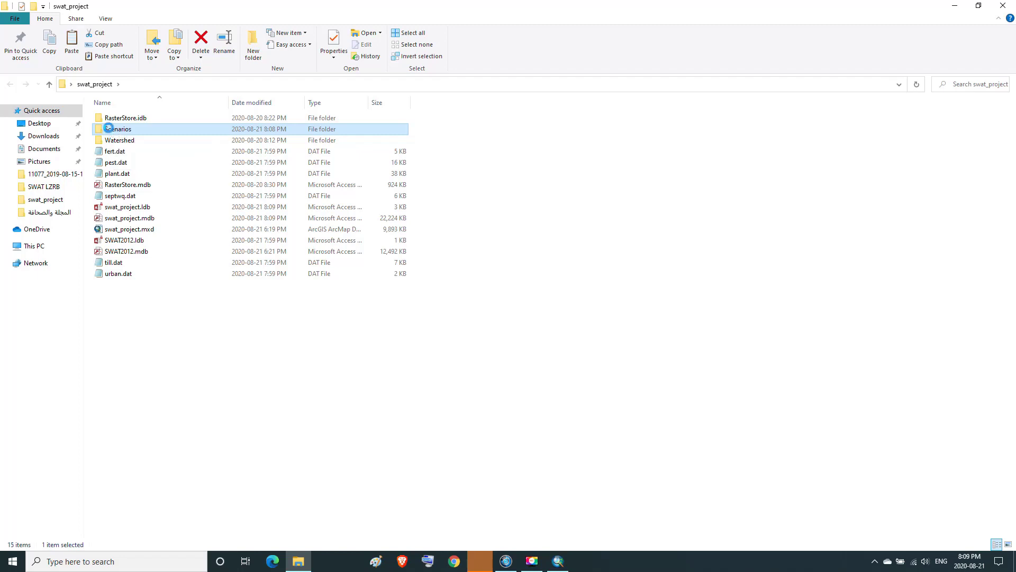
pyautogui.doubleClick(111, 130)
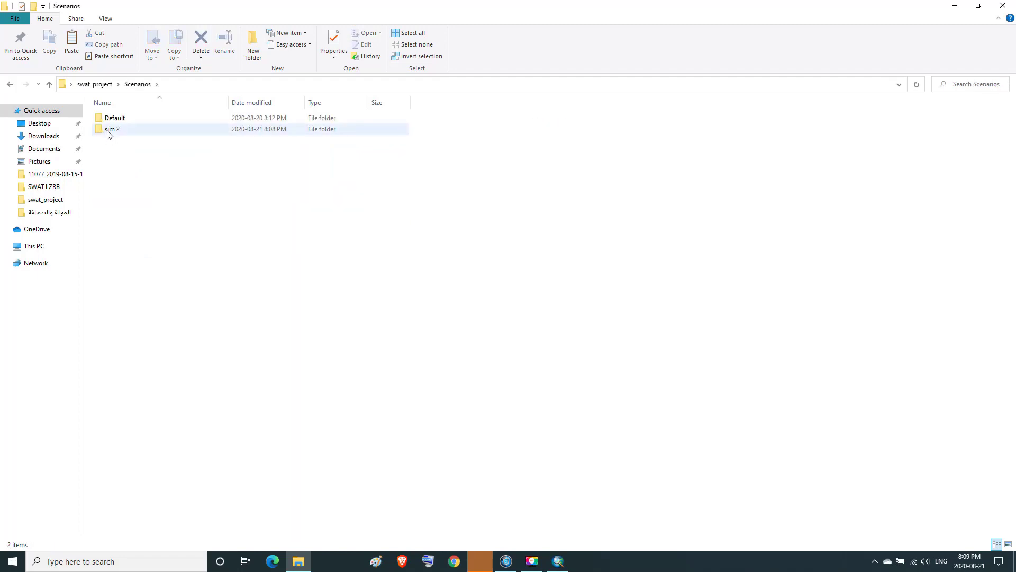
pyautogui.click(109, 134)
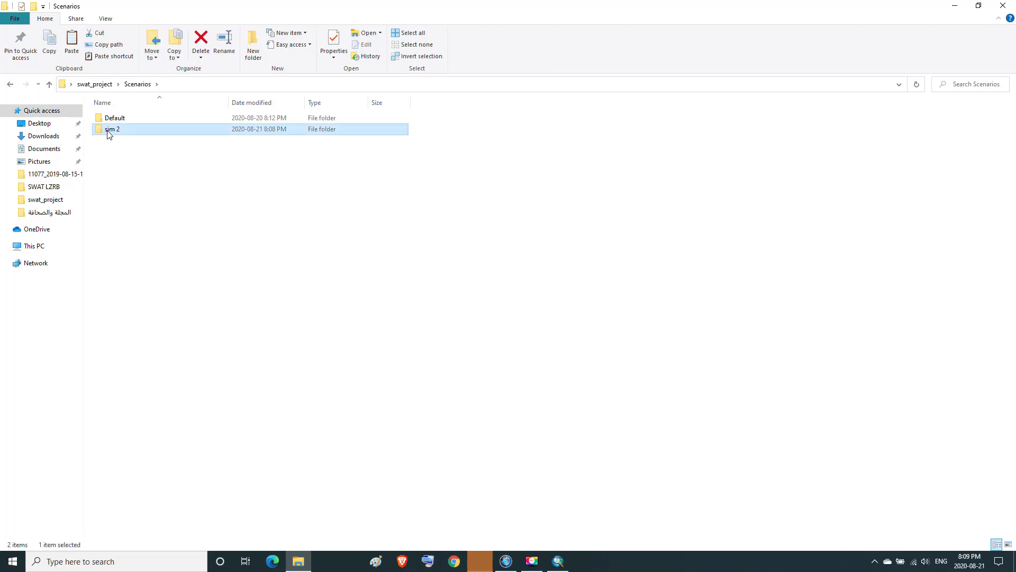
pyautogui.click(108, 132)
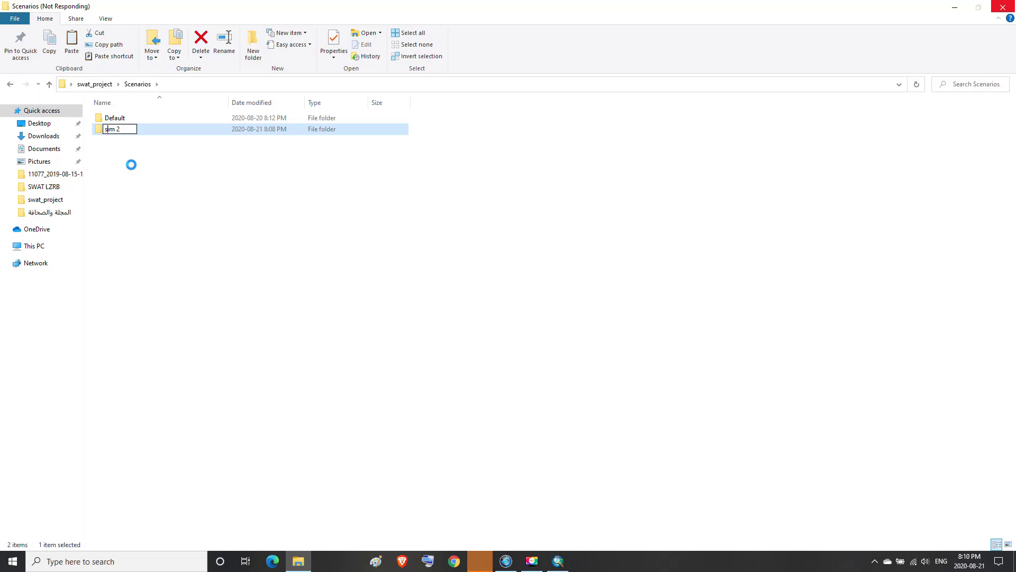
pyautogui.doubleClick(99, 128)
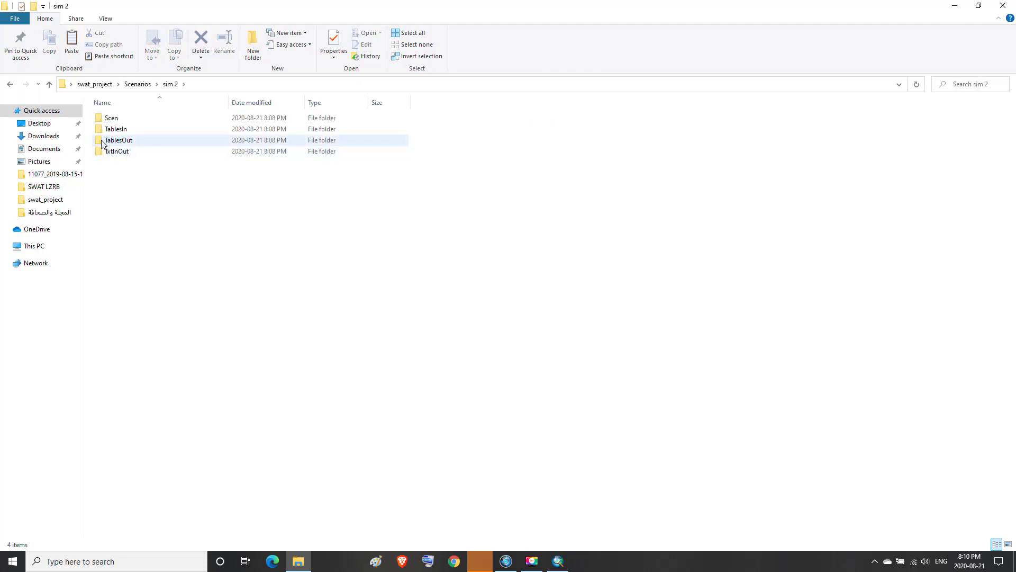
pyautogui.doubleClick(103, 142)
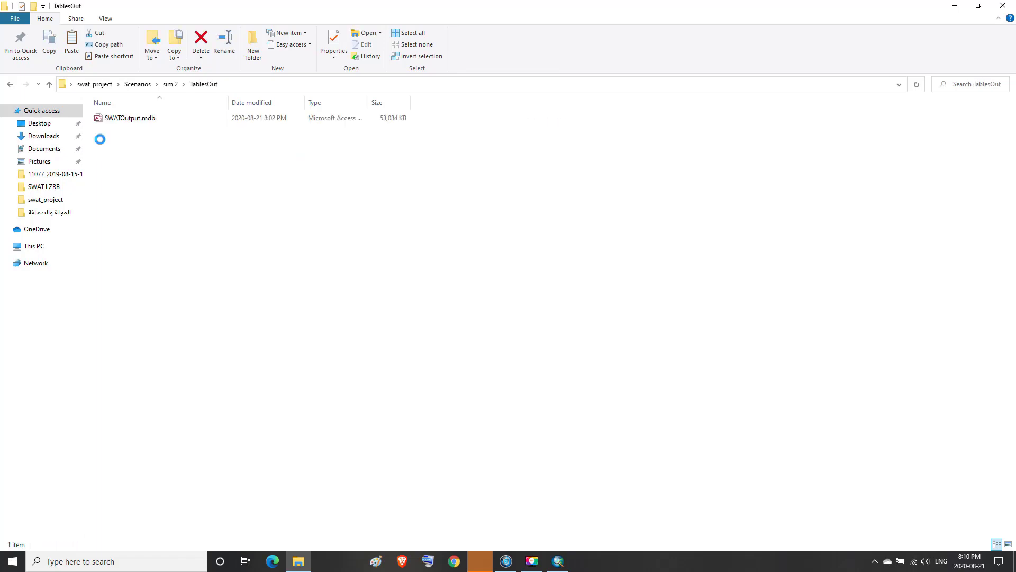
# - Open SWATOutput.mdb in Access and enable its content
pyautogui.click(124, 123)
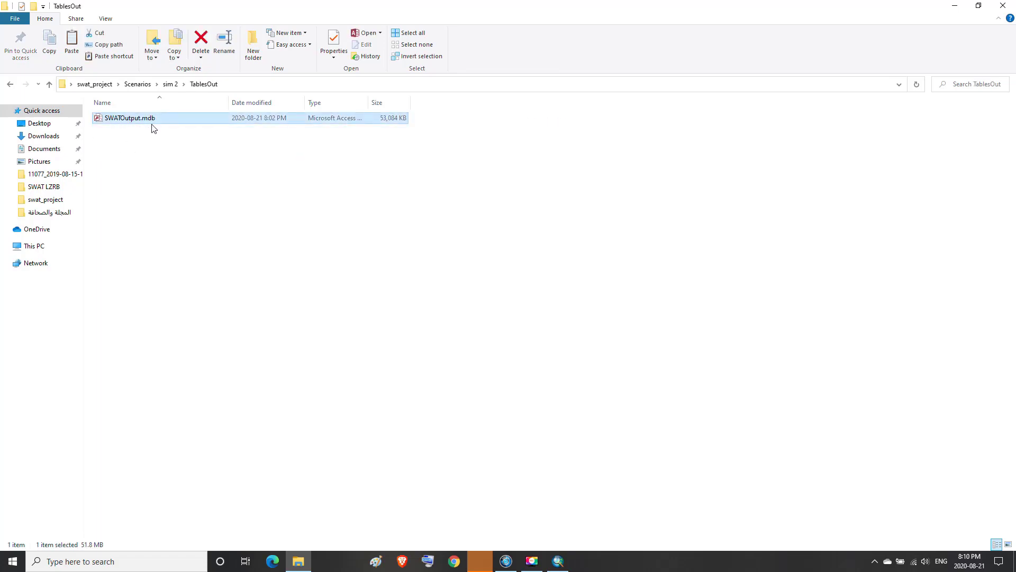
pyautogui.doubleClick(110, 123)
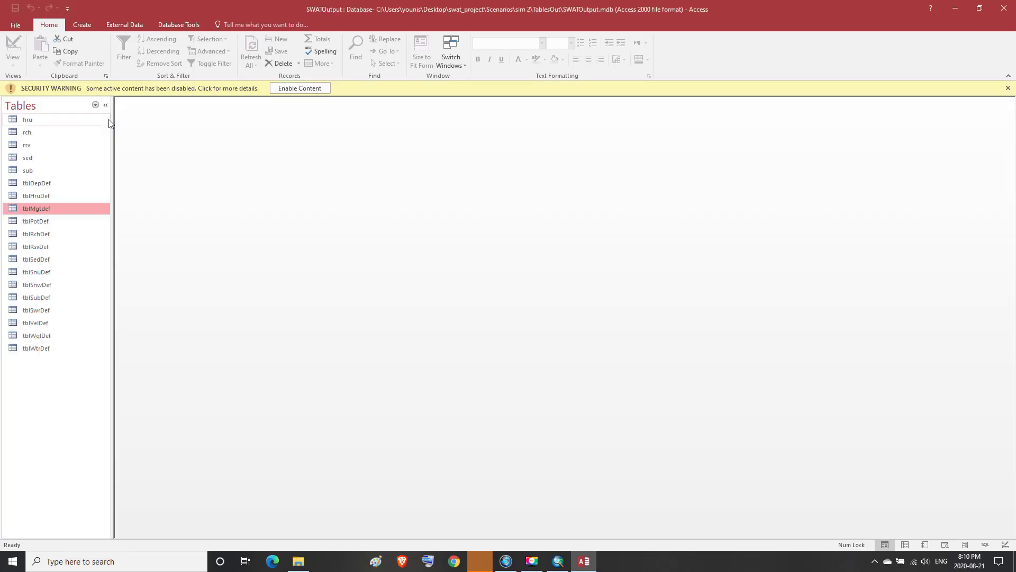
pyautogui.click(304, 89)
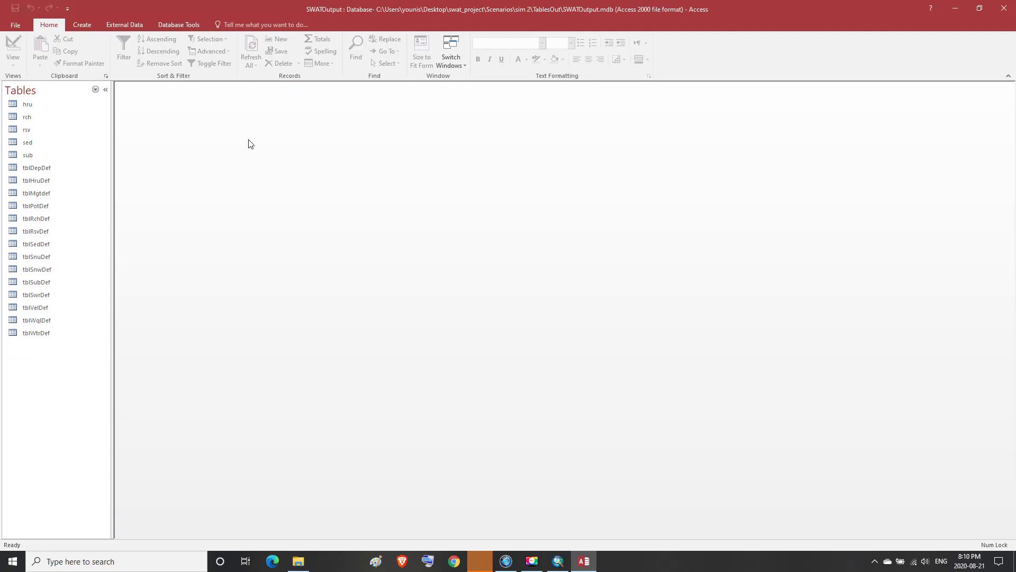
# - Examine the hru, rsv, sed and sub output tables of the saved simulation
pyautogui.doubleClick(29, 105)
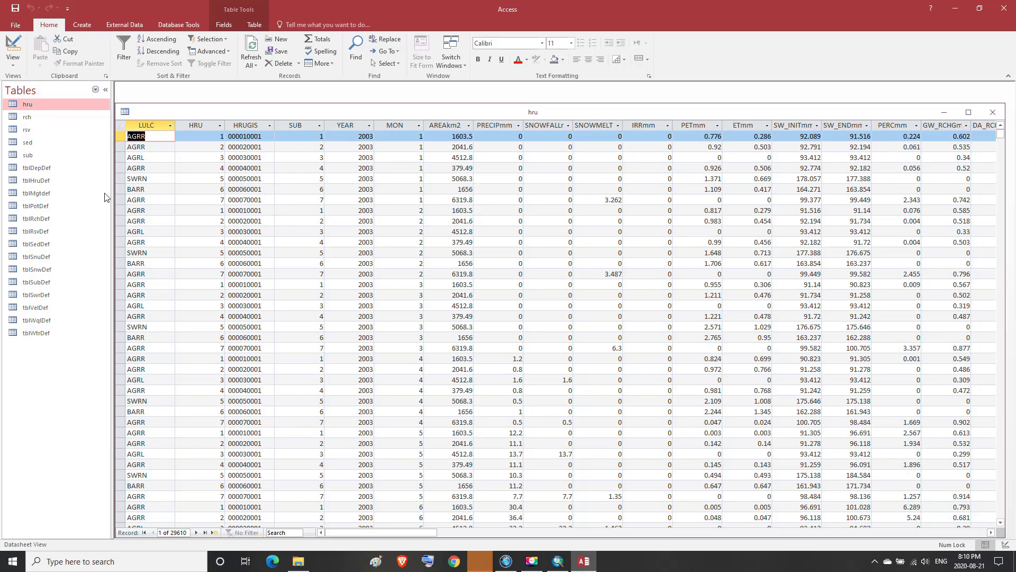
pyautogui.doubleClick(21, 129)
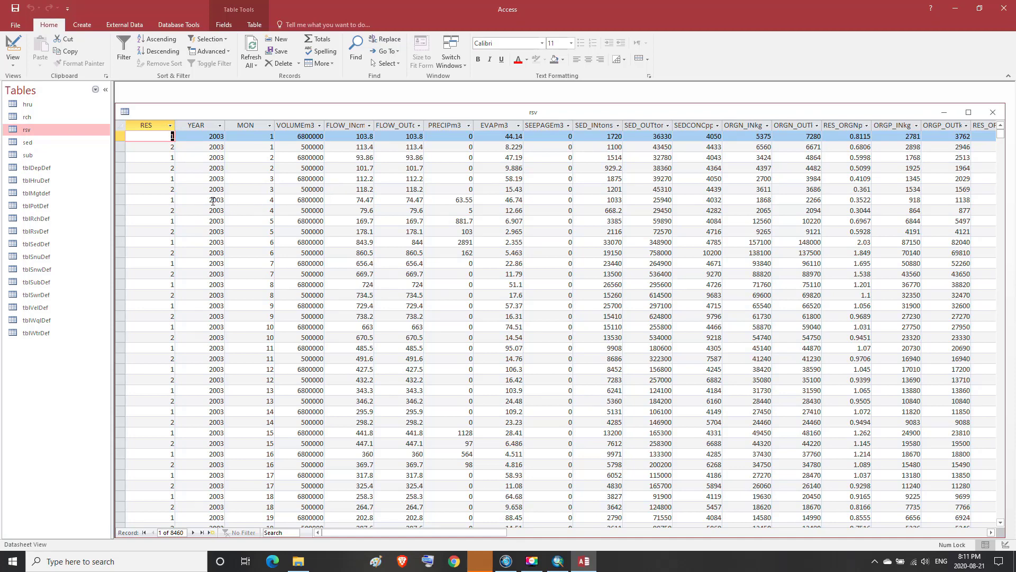
pyautogui.doubleClick(27, 143)
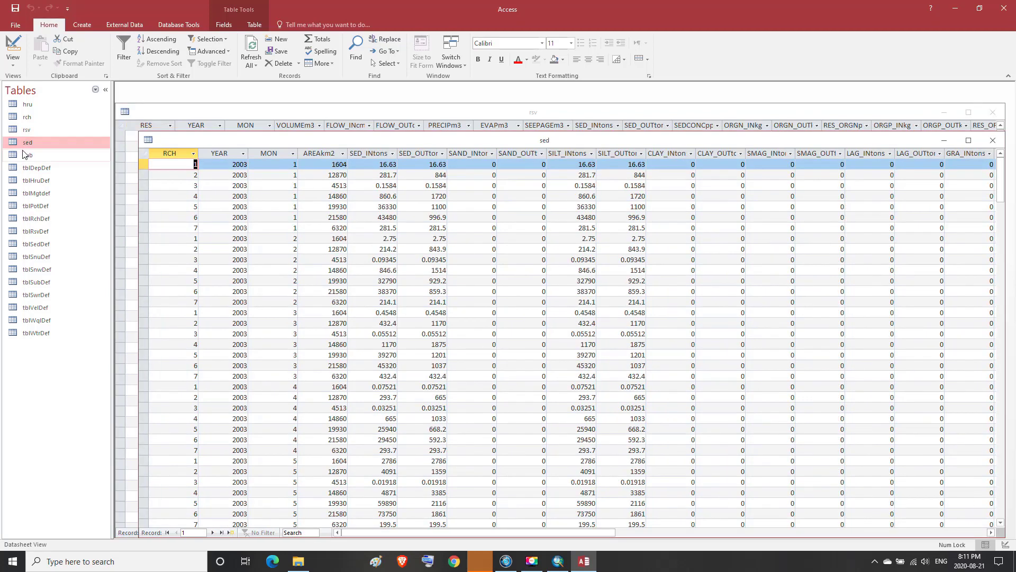
pyautogui.doubleClick(25, 155)
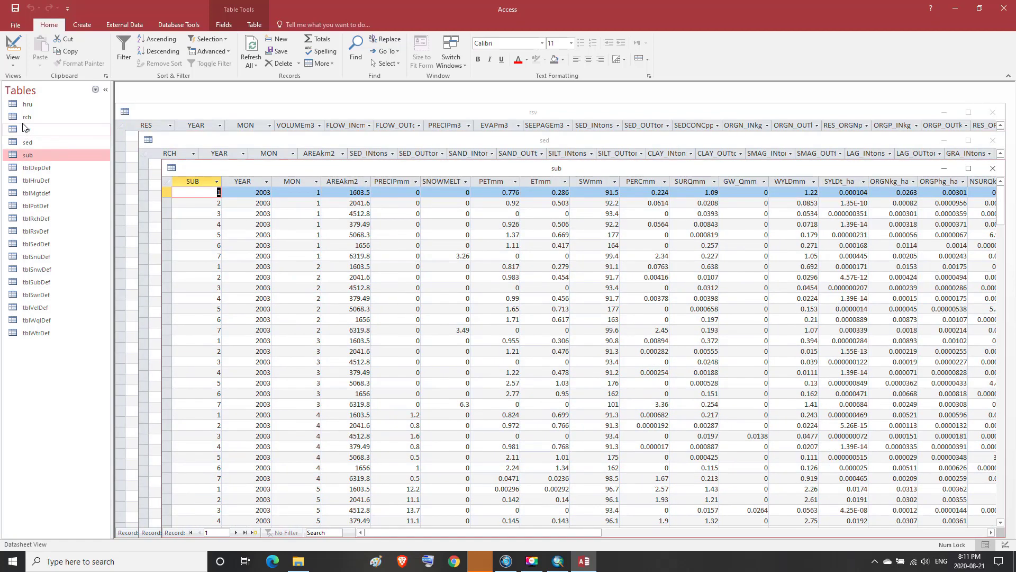
# - Open the rch table maximized and examine its FLOW_IN, FLOW_OUT and YEAR columns
pyautogui.doubleClick(24, 118)
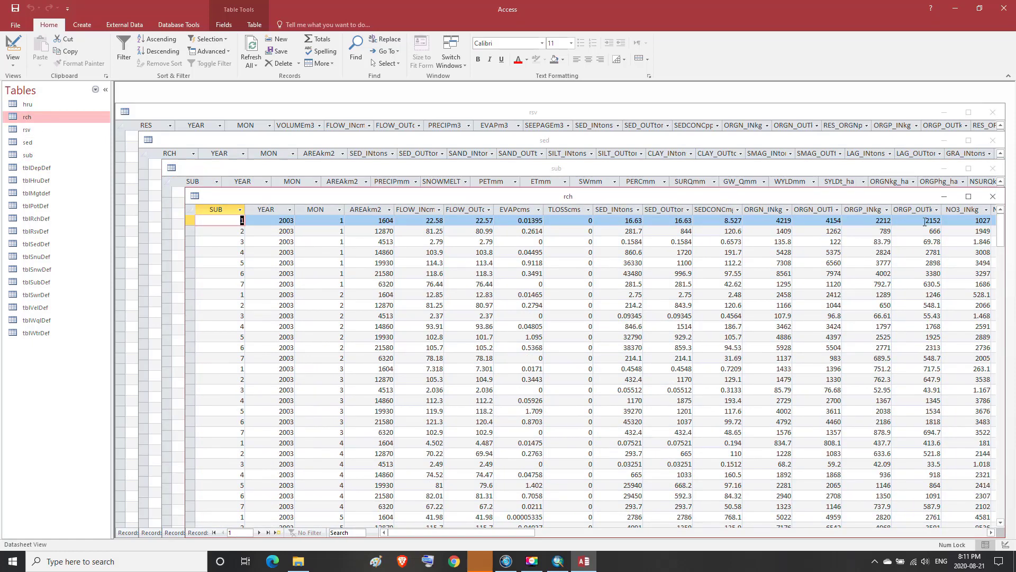
pyautogui.click(969, 196)
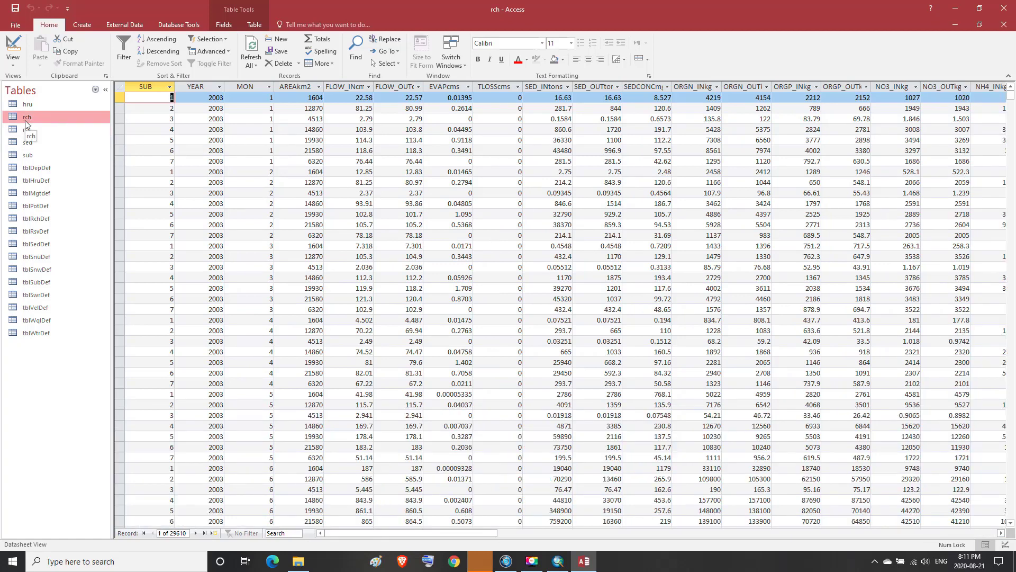
pyautogui.click(356, 85)
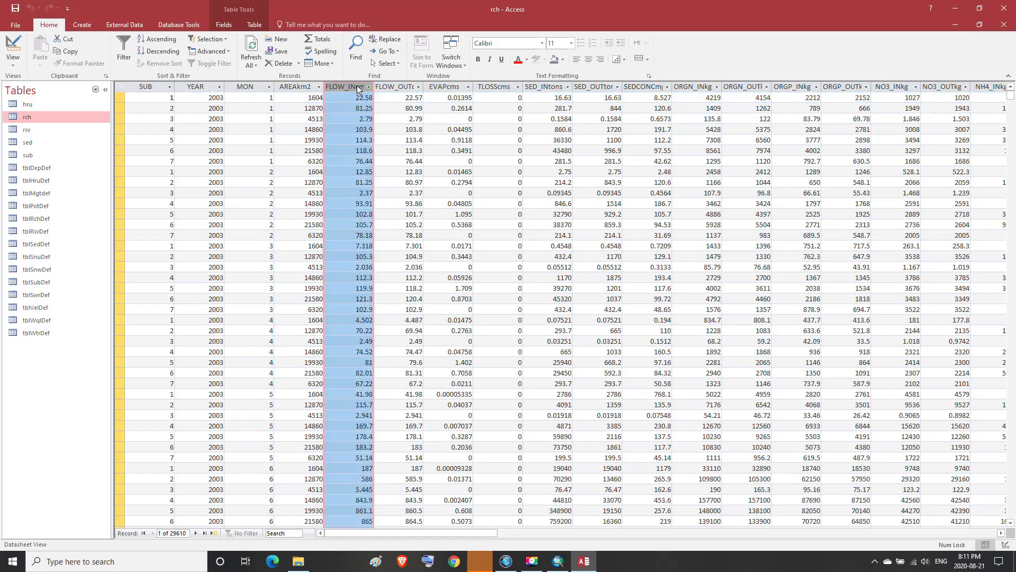
pyautogui.click(404, 84)
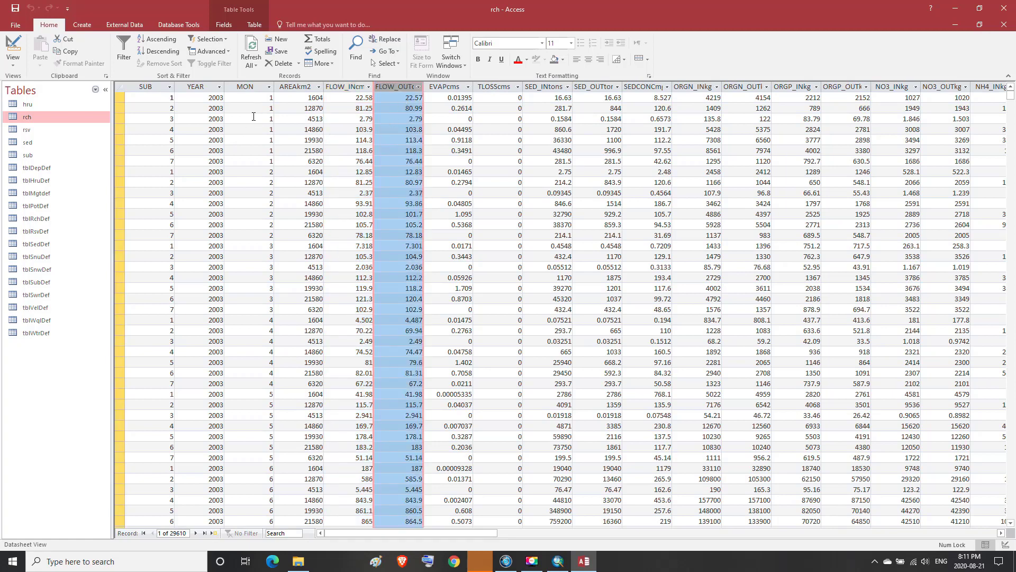
pyautogui.click(214, 87)
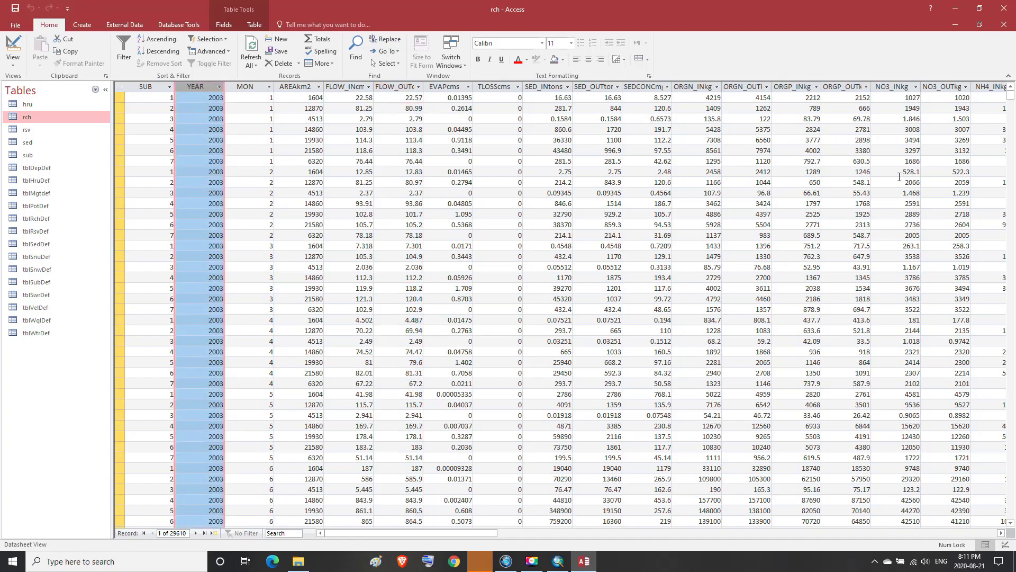
# - Check the YEAR column through the final simulation year in the rch table, and return to its first records
pyautogui.moveTo(1010, 96); pyautogui.dragTo(1015, 520)
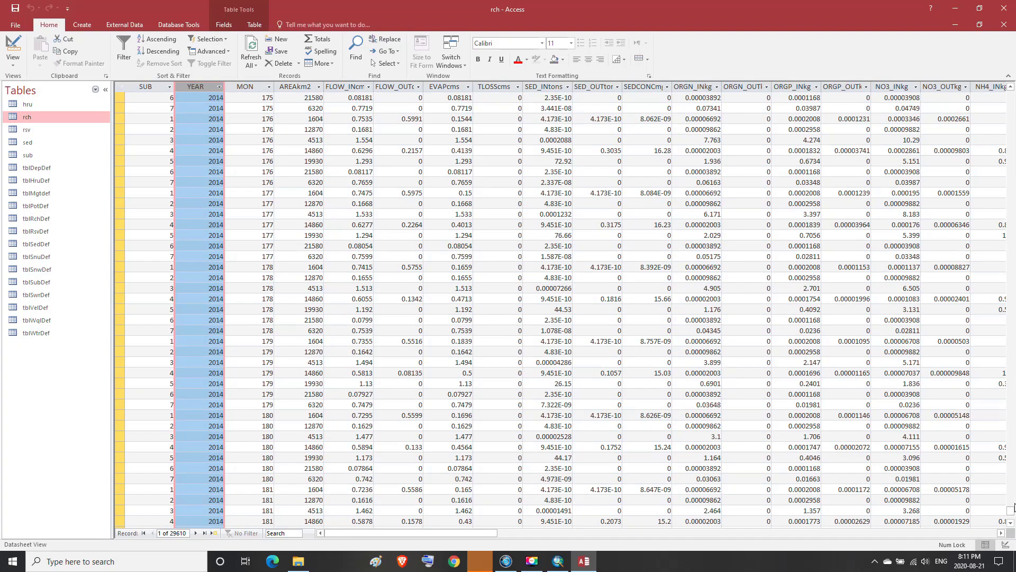
pyautogui.click(1010, 522)
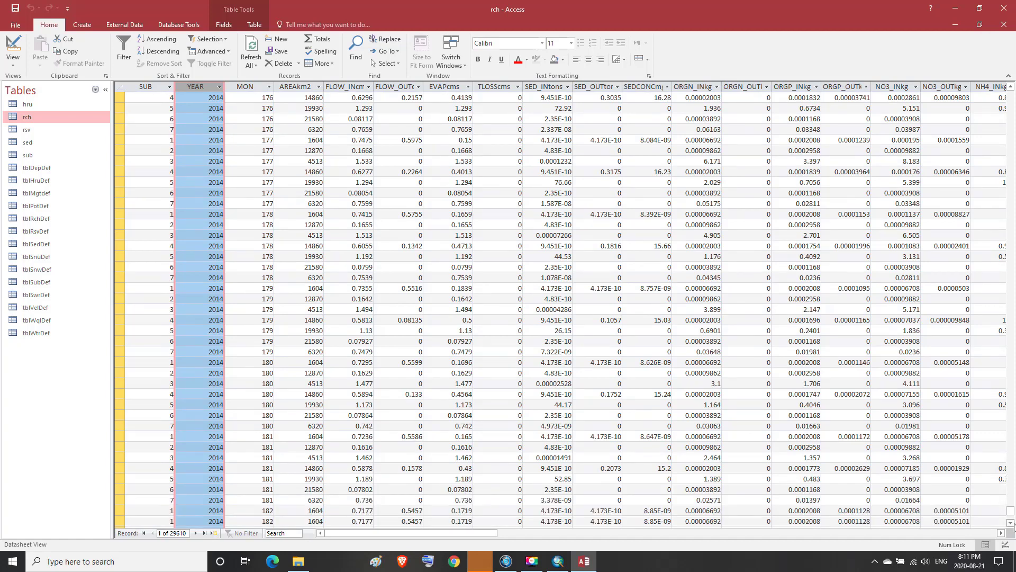
pyautogui.click(1011, 523)
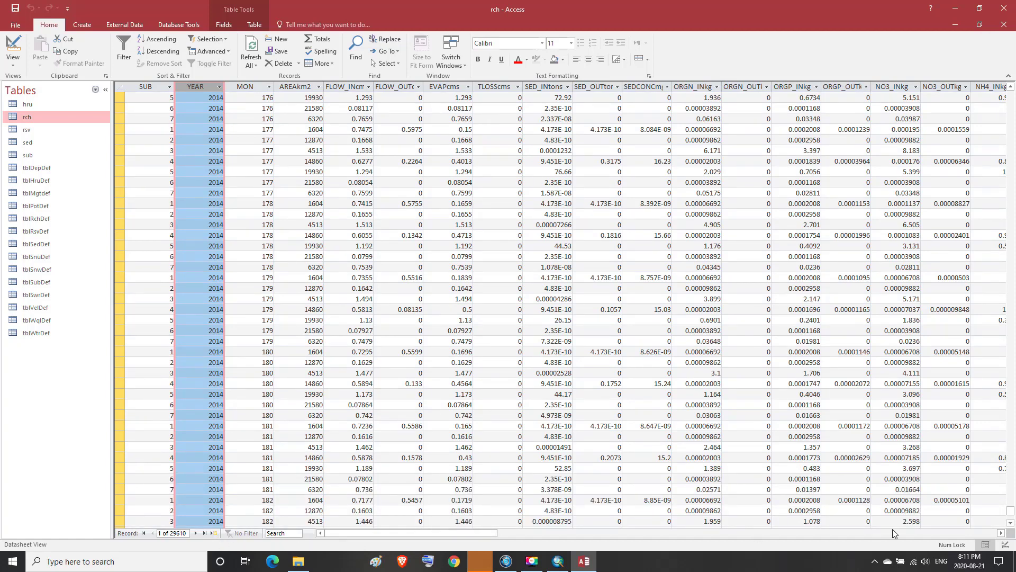
pyautogui.click(214, 522)
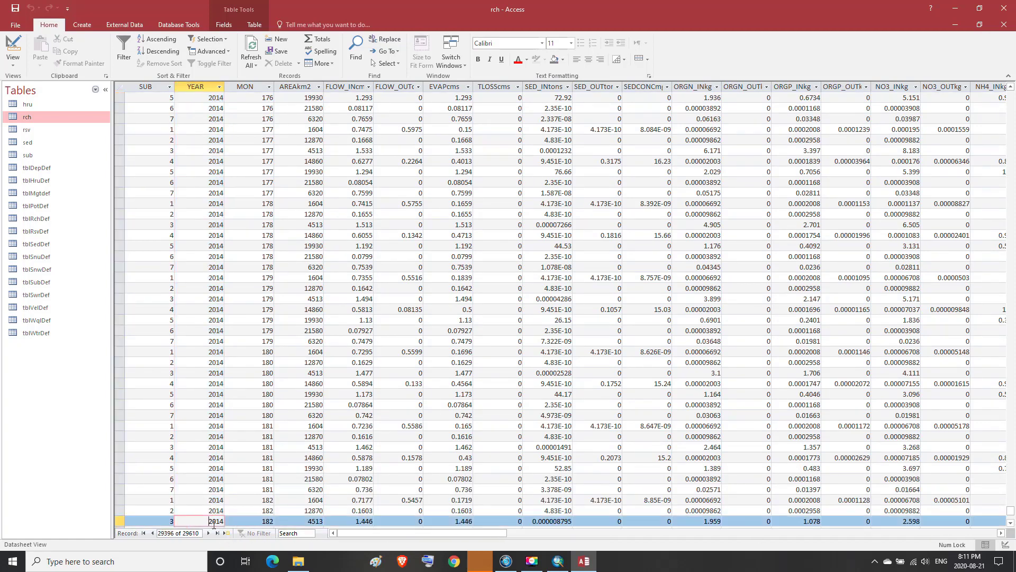
pyautogui.moveTo(1010, 510); pyautogui.dragTo(1010, 90)
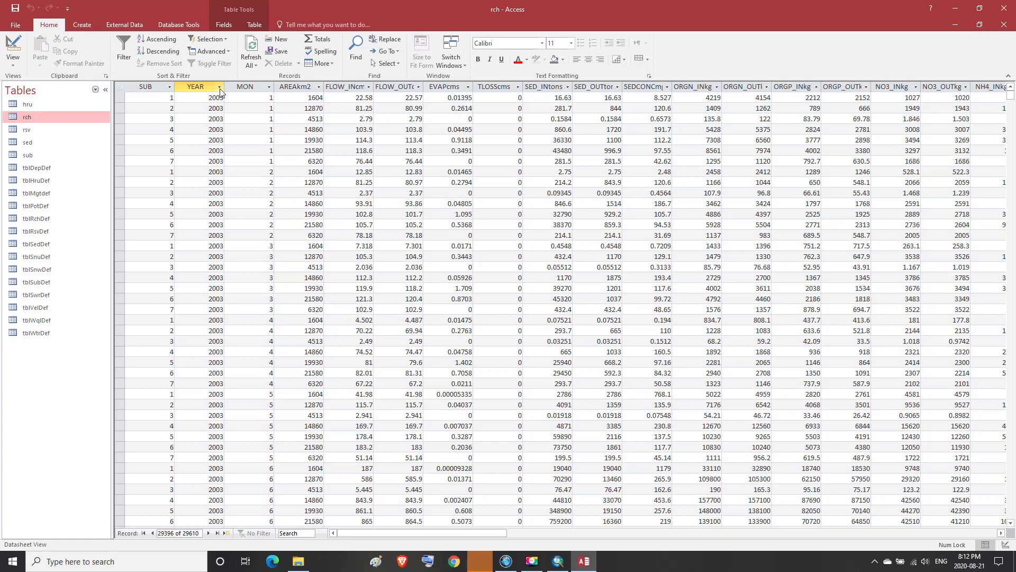
# - Filter the rch table's SUB column to show only subbasin 4
pyautogui.click(171, 89)
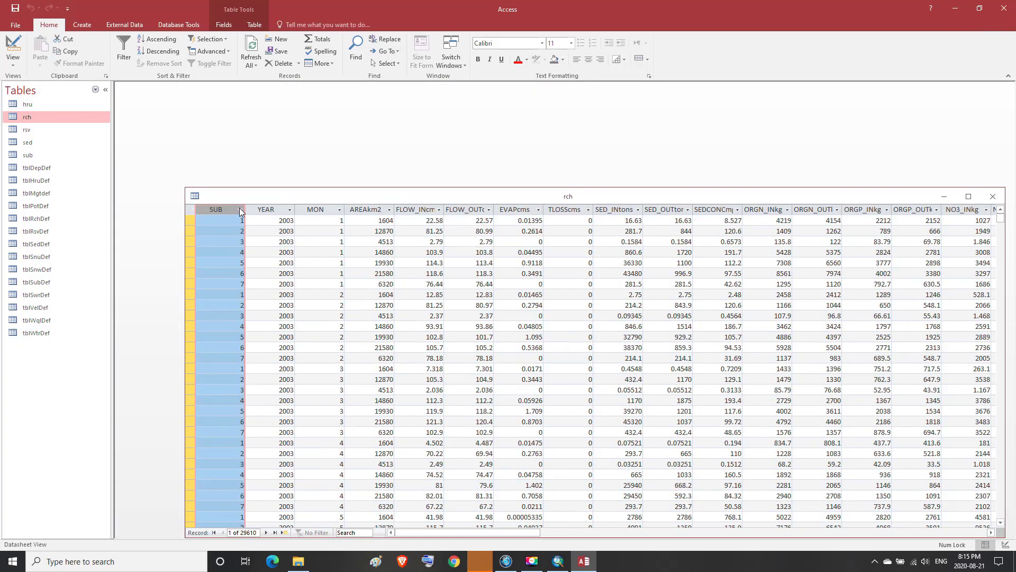
pyautogui.click(240, 210)
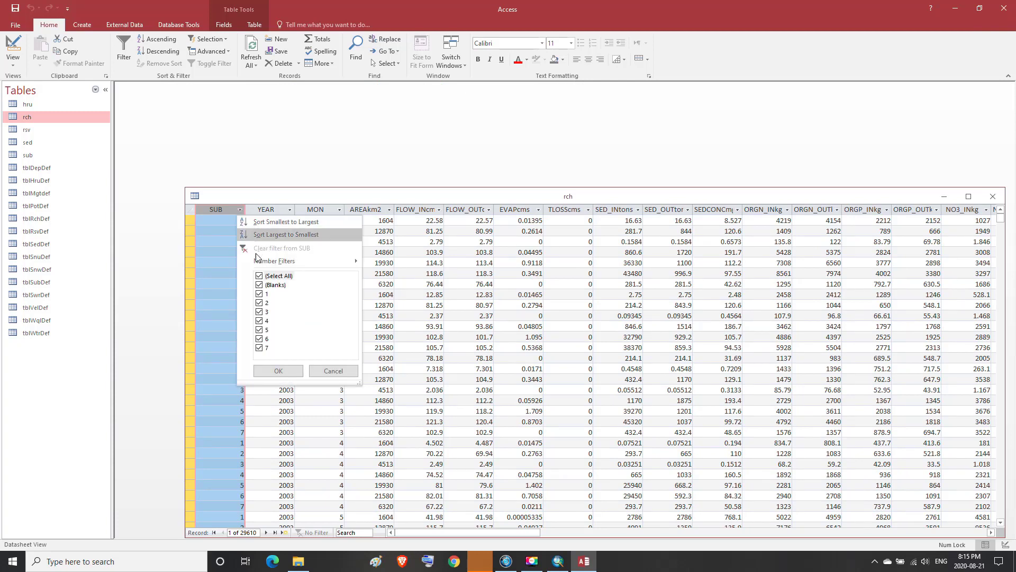
pyautogui.click(258, 276)
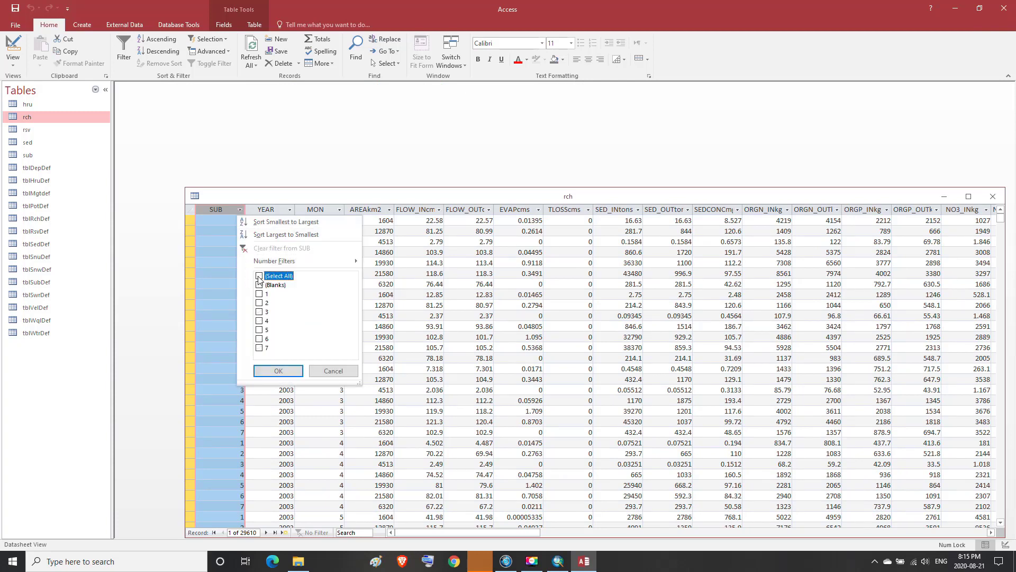
pyautogui.click(260, 321)
pyautogui.click(279, 371)
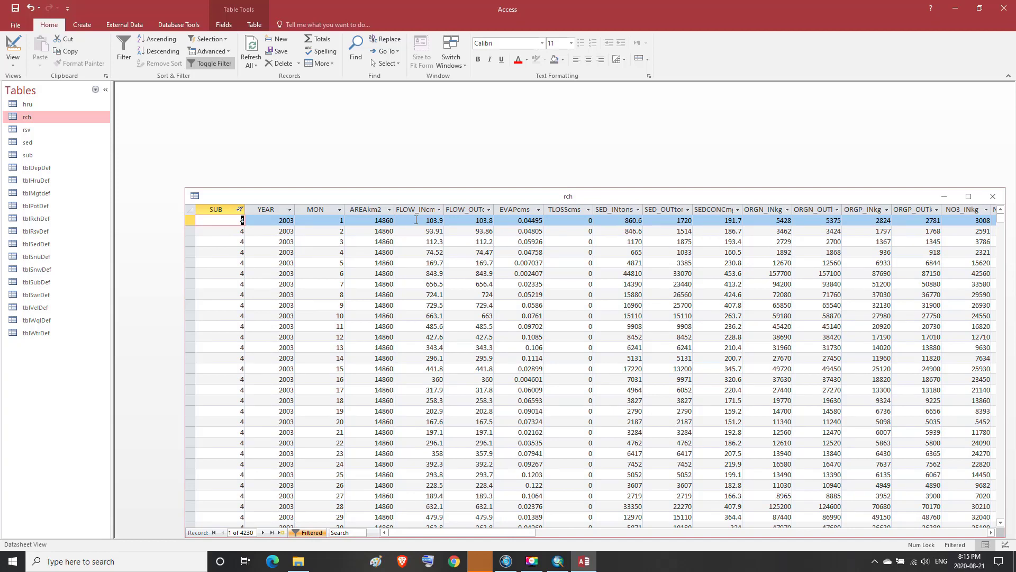
# - Examine the MON, FLOW_IN and FLOW_OUT columns of the filtered subbasin 4 records
pyautogui.click(342, 212)
pyautogui.click(439, 210)
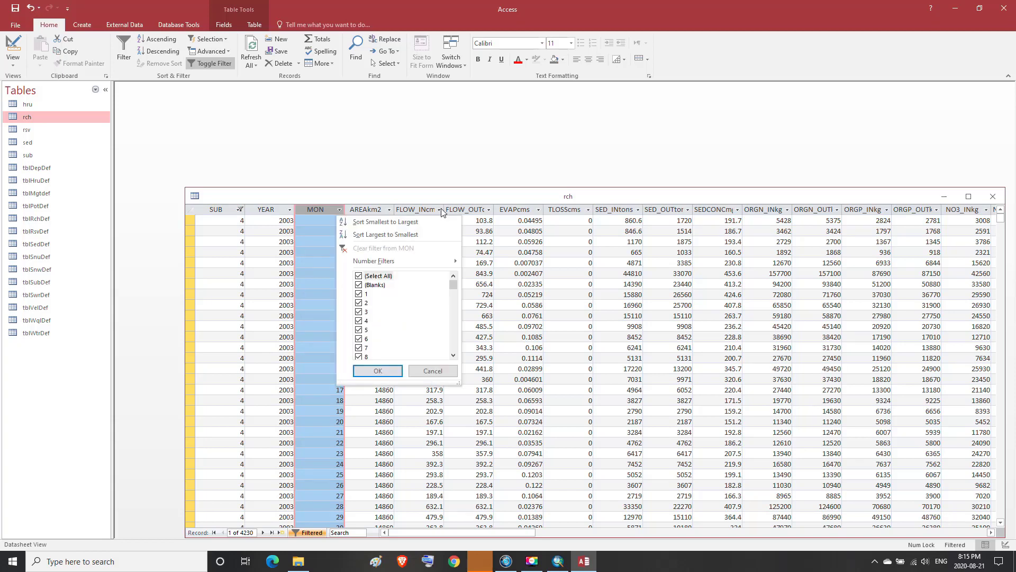
pyautogui.click(441, 210)
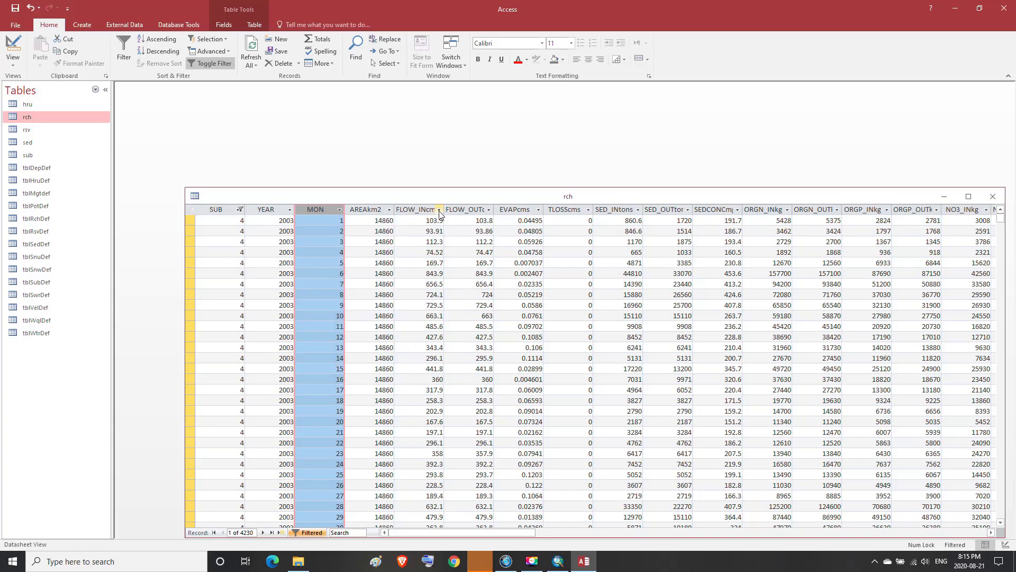
pyautogui.click(428, 210)
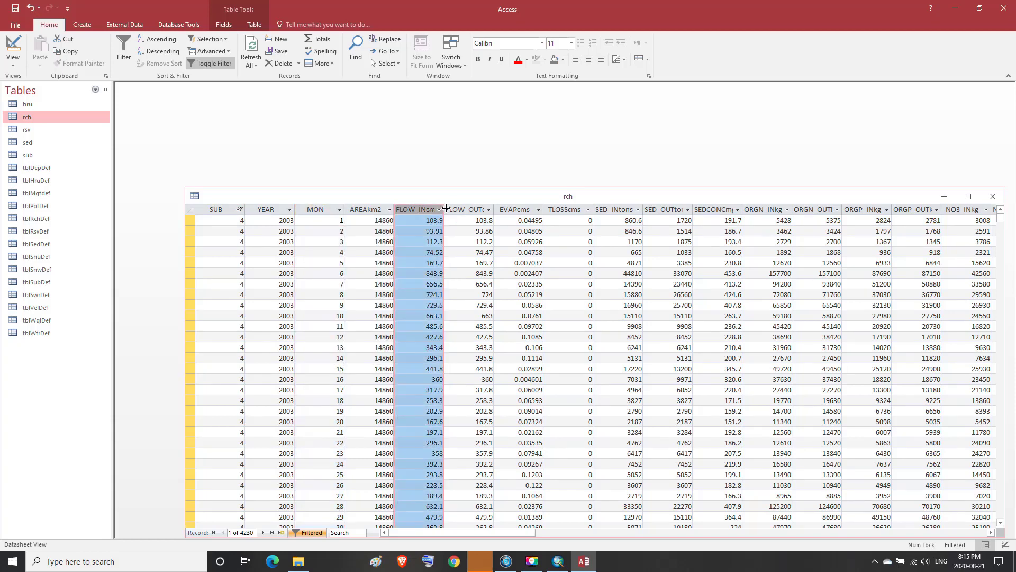
pyautogui.click(472, 210)
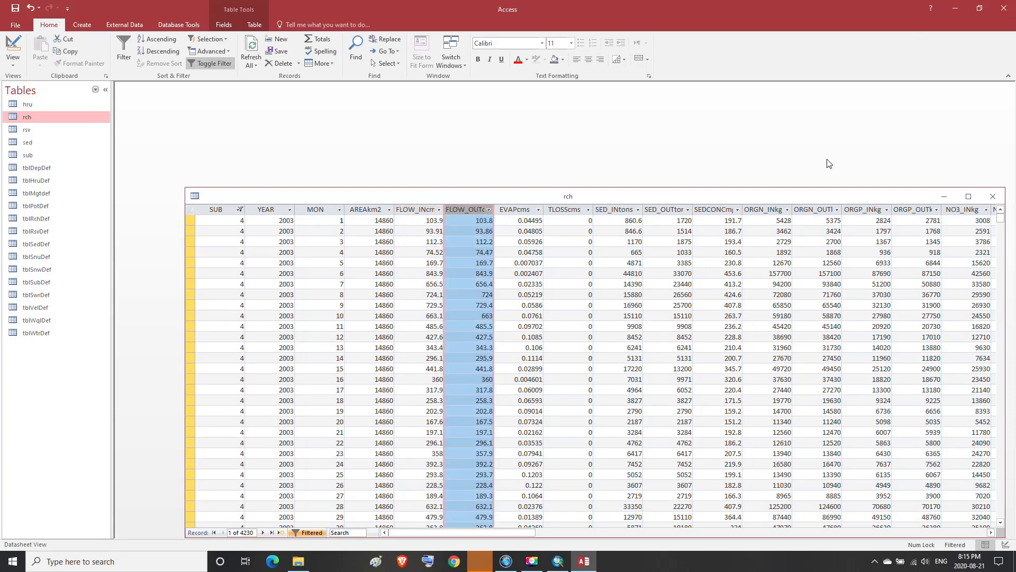
# - Close the output database without saving the rch table's design changes, and close the TablesOut folder window
pyautogui.click(1004, 8)
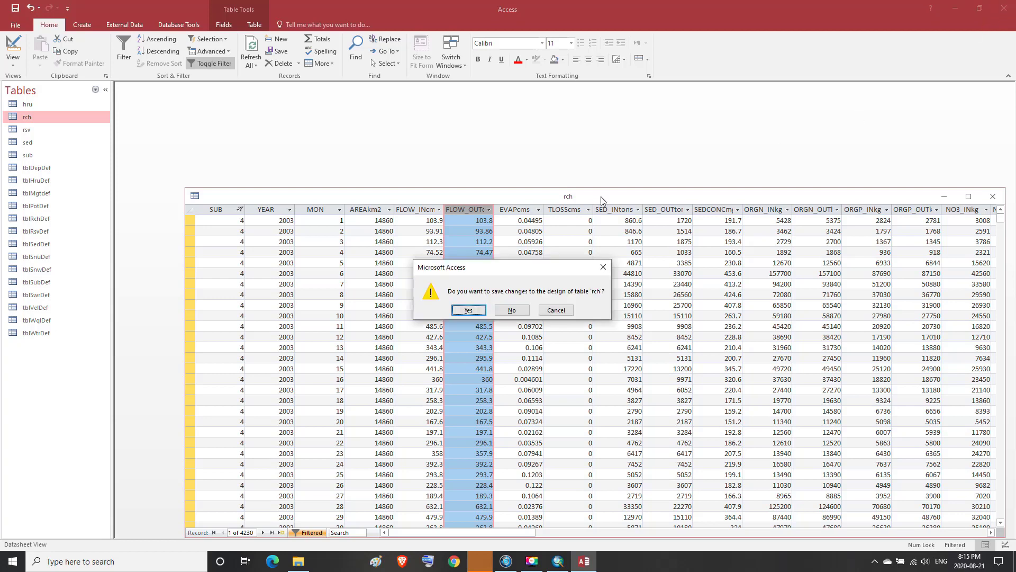
pyautogui.click(512, 310)
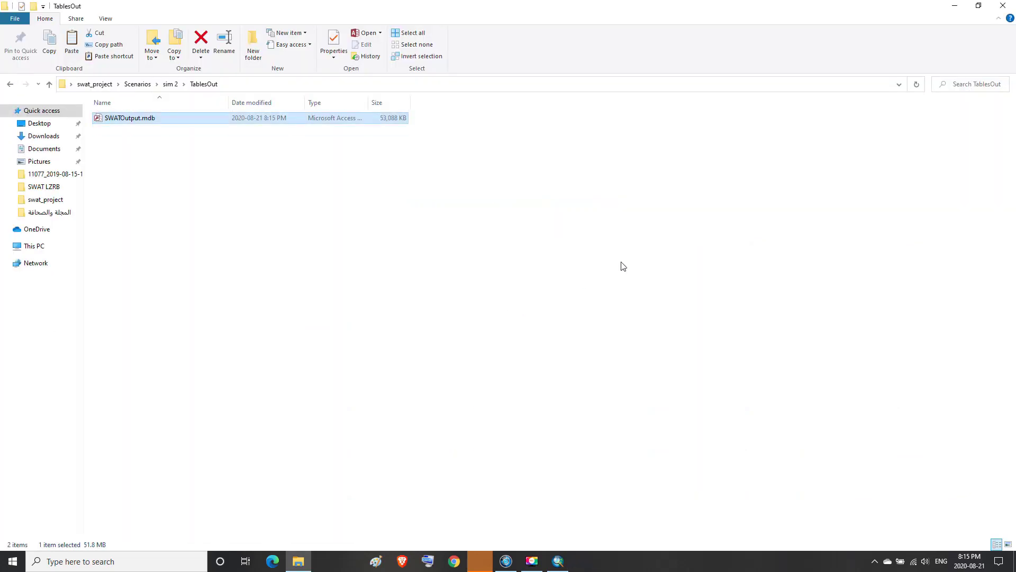
pyautogui.click(1004, 5)
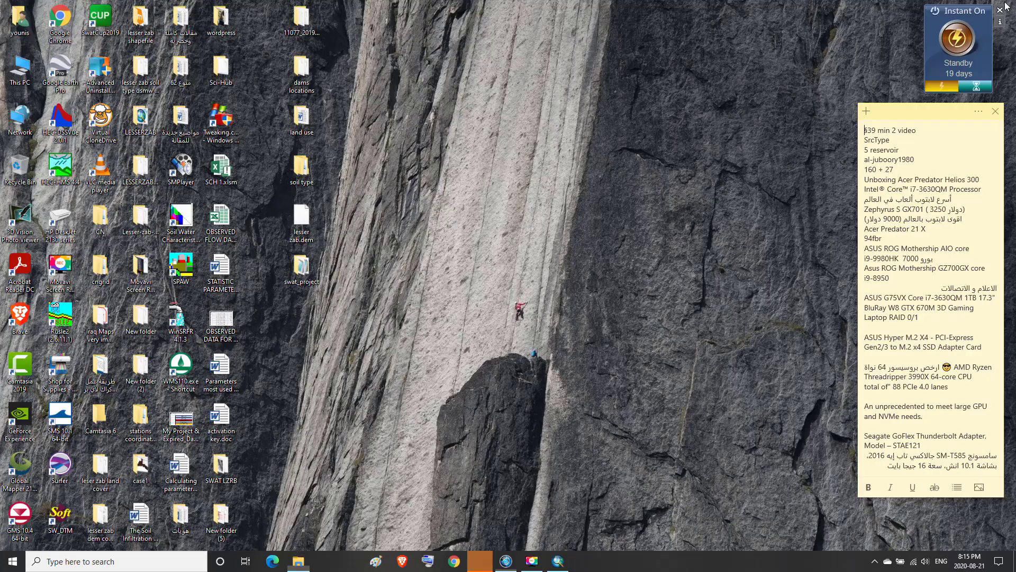
# - Switch to ArcMap and save the SWAT project's map document
pyautogui.click(558, 561)
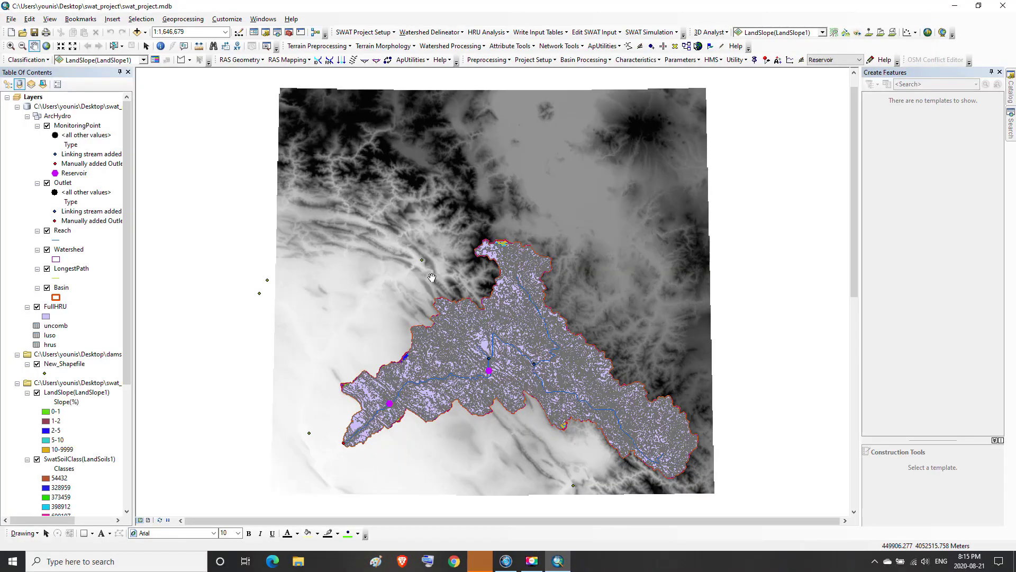
pyautogui.click(34, 34)
pyautogui.click(34, 34)
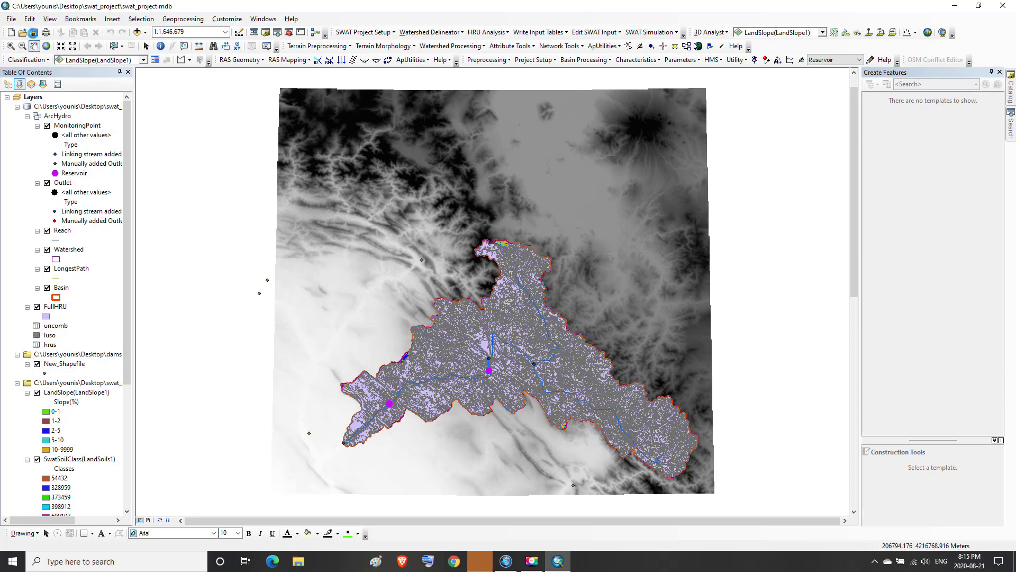